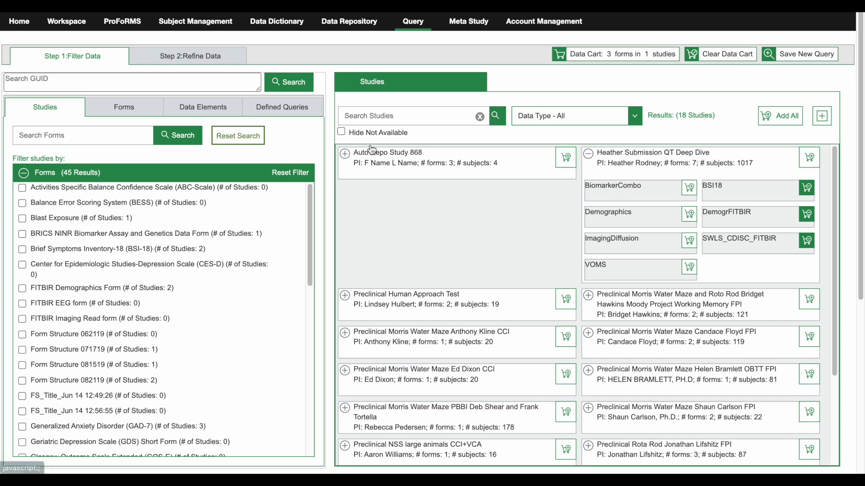
Go to the data refinement stage, load the FITBIR Demographics Form from the data cart, and look over its row count and columns
left_click(198, 62)
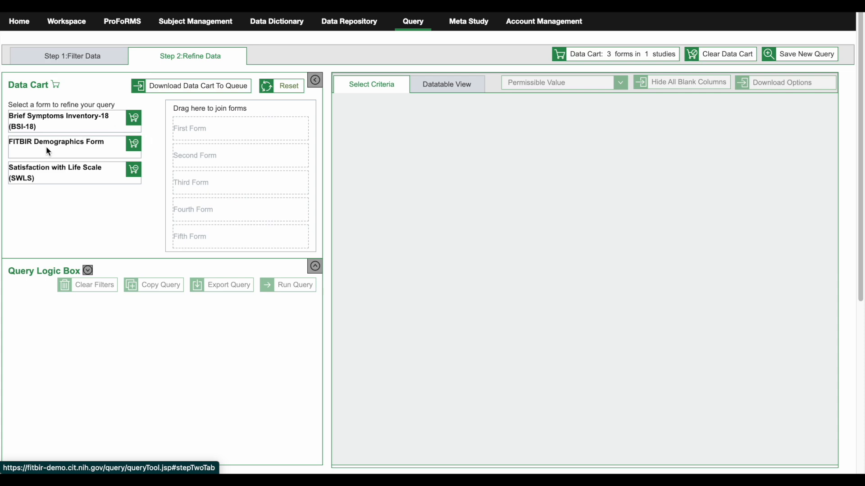
left_click(83, 146)
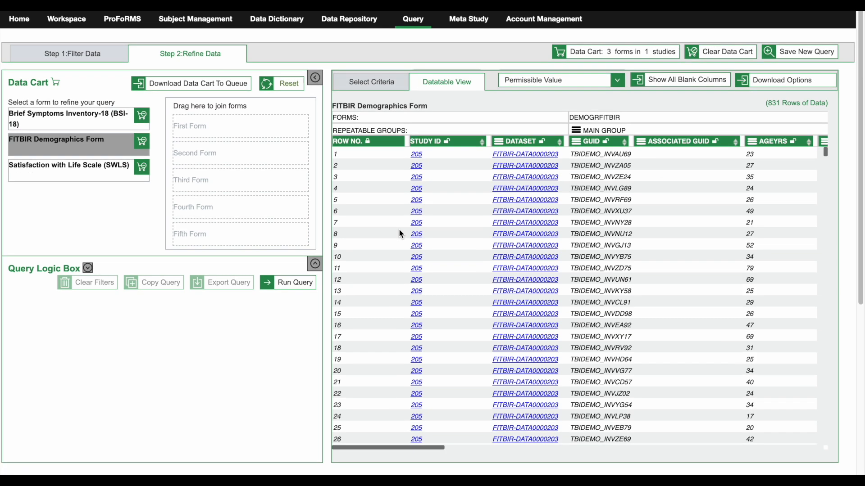
left_click_drag(764, 102, 831, 102)
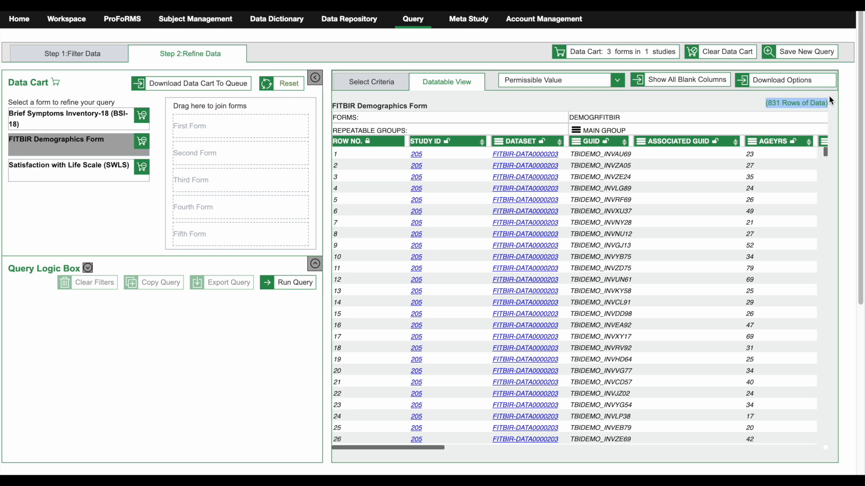
left_click(709, 106)
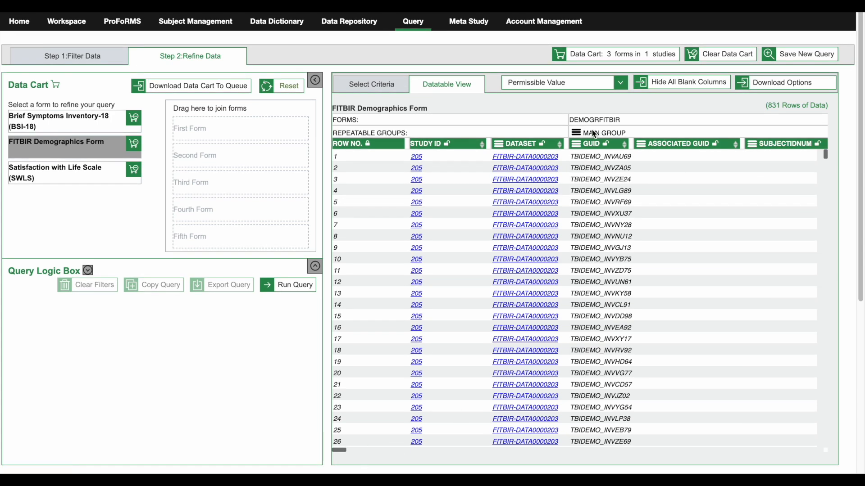
mouse_move(340, 450)
left_mouse_down()
mouse_move(358, 450)
mouse_move(348, 450)
left_mouse_up()
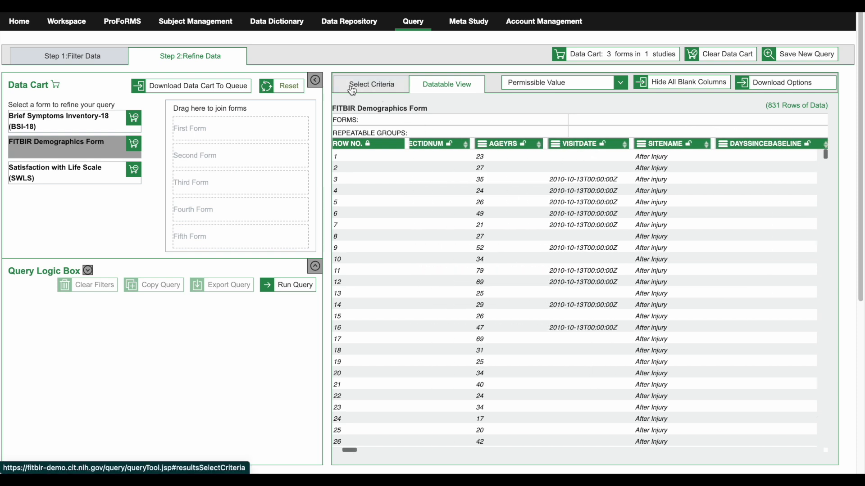
Hide the Visit date data element of the Main Group from the datatable and check the columns
left_click(366, 86)
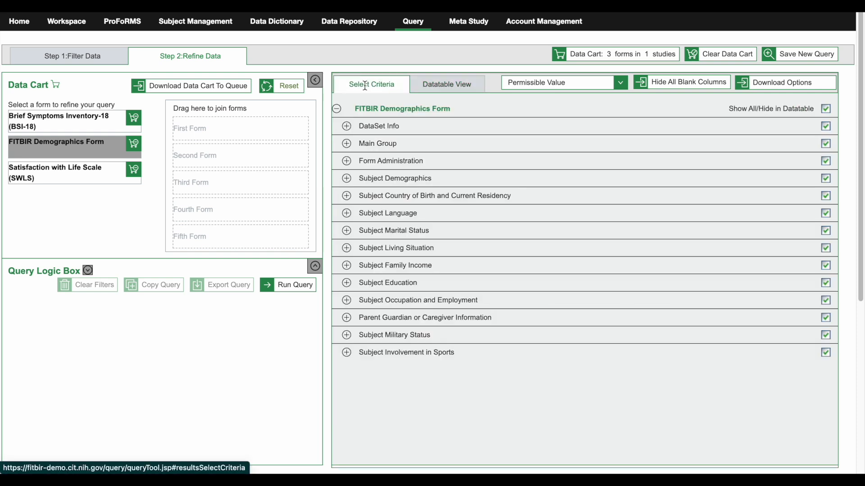
left_click(346, 144)
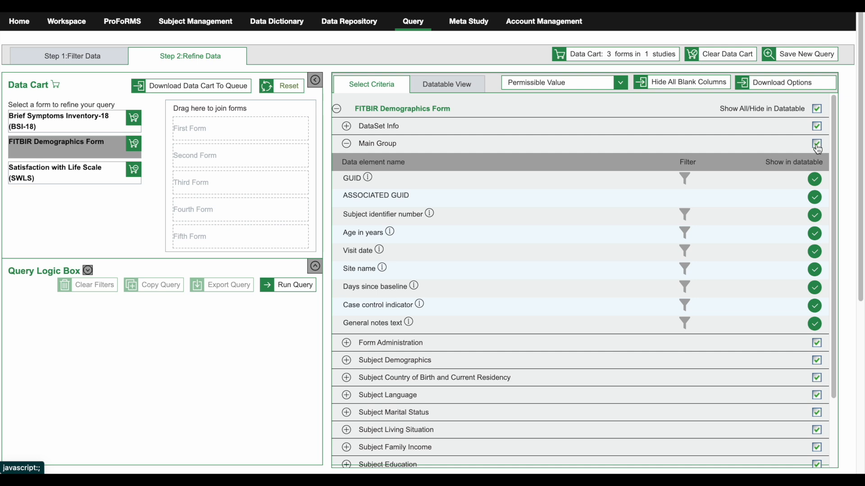
left_click(815, 253)
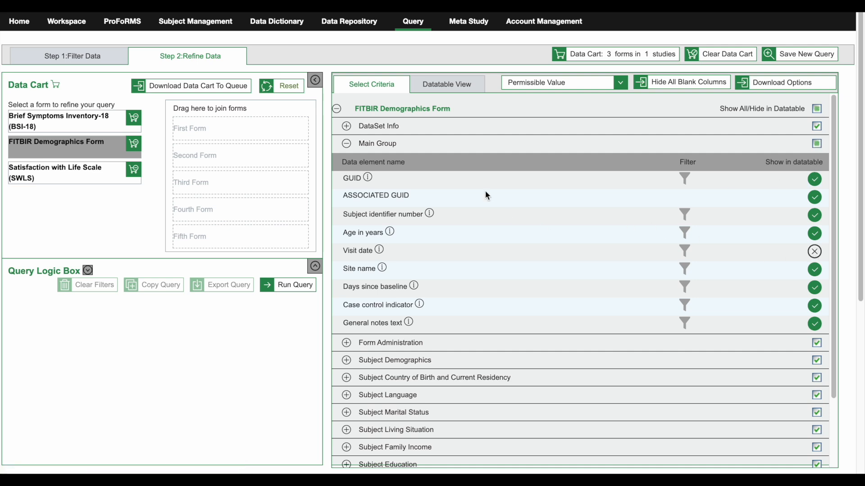
left_click(458, 86)
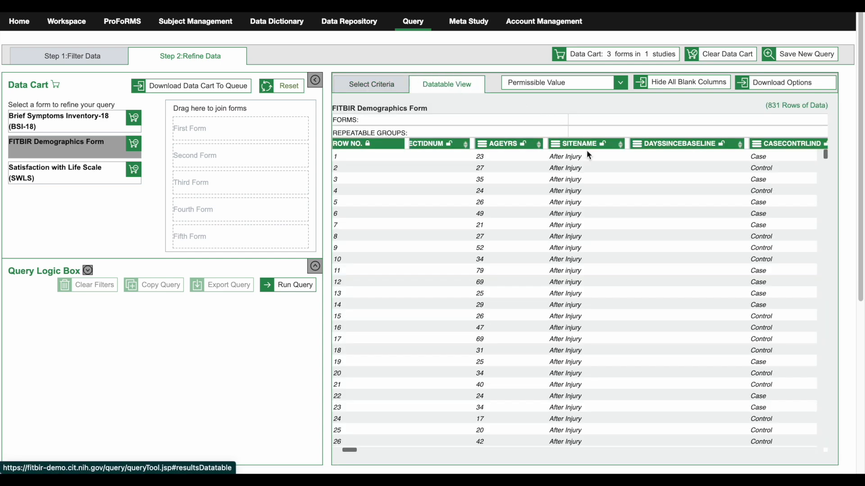
Show the Visit date data element in the datatable again
left_click(377, 88)
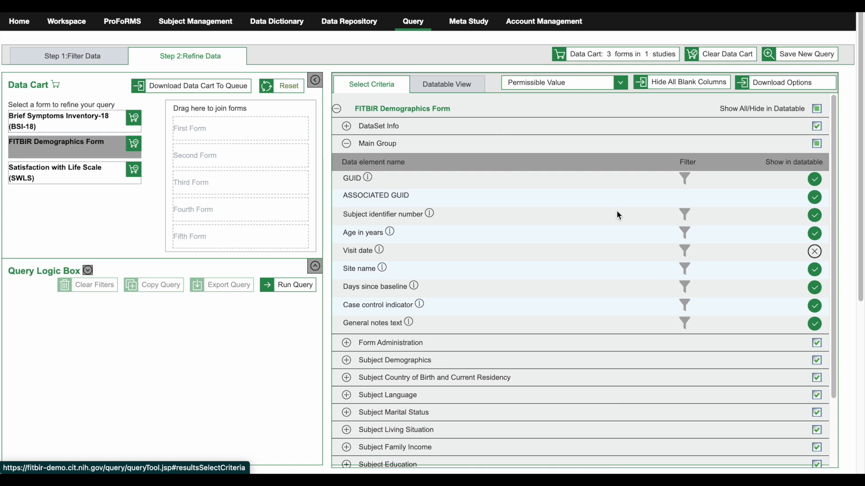
left_click(815, 252)
left_click(442, 83)
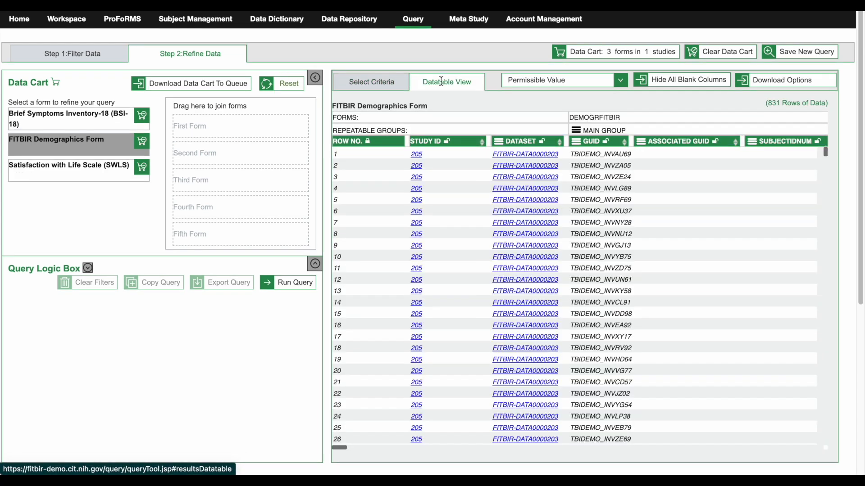
Hide all blank columns in the FITBIR Demographics Form datatable
left_click(685, 80)
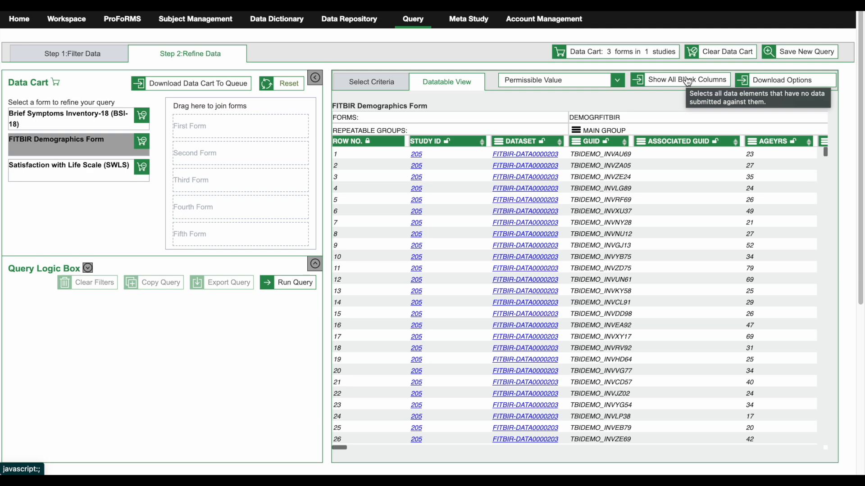
left_click_drag(334, 448, 465, 447)
Switch the datatable's value display to Permissible Value Description and Output Code, and return it to Permissible Value
left_click(554, 82)
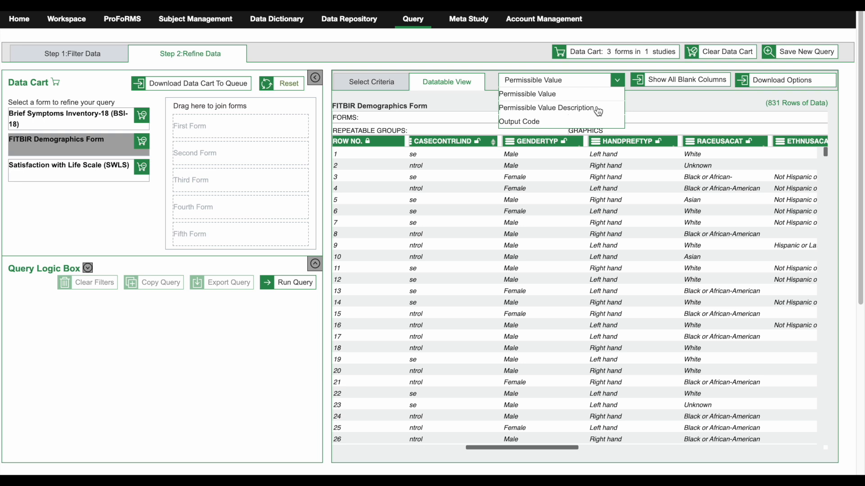
left_click(597, 108)
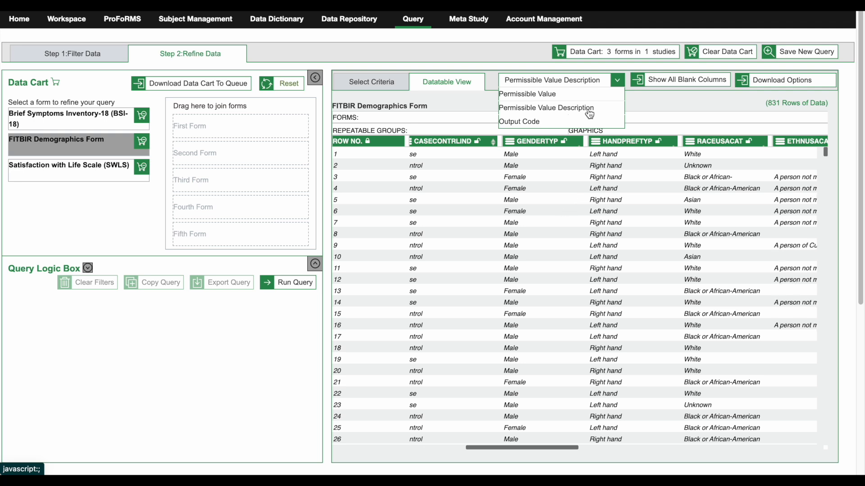
left_click_drag(566, 450, 599, 449)
left_click(617, 80)
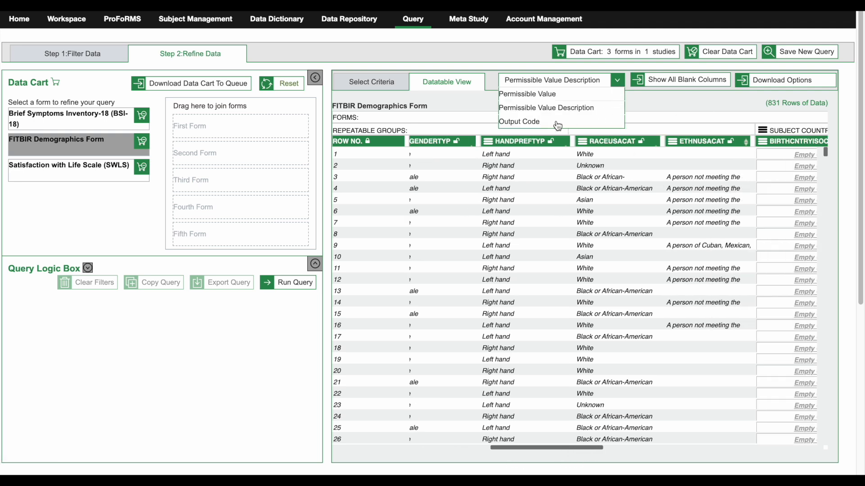
left_click(532, 123)
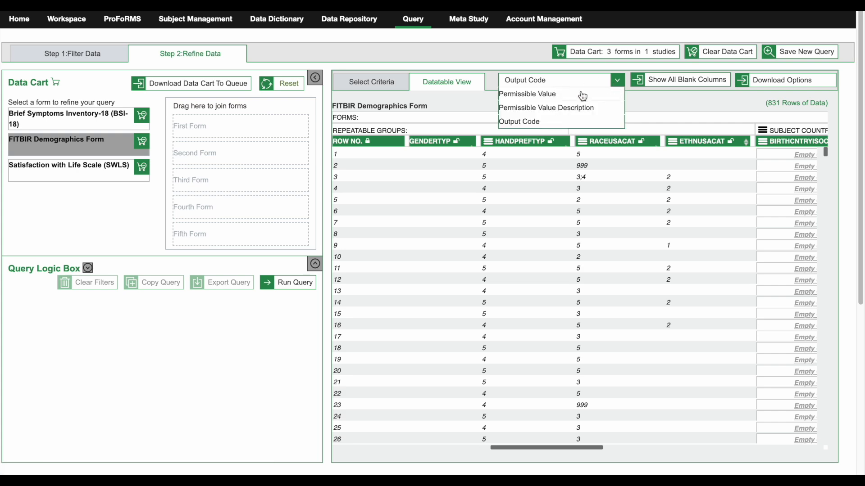
left_click(527, 94)
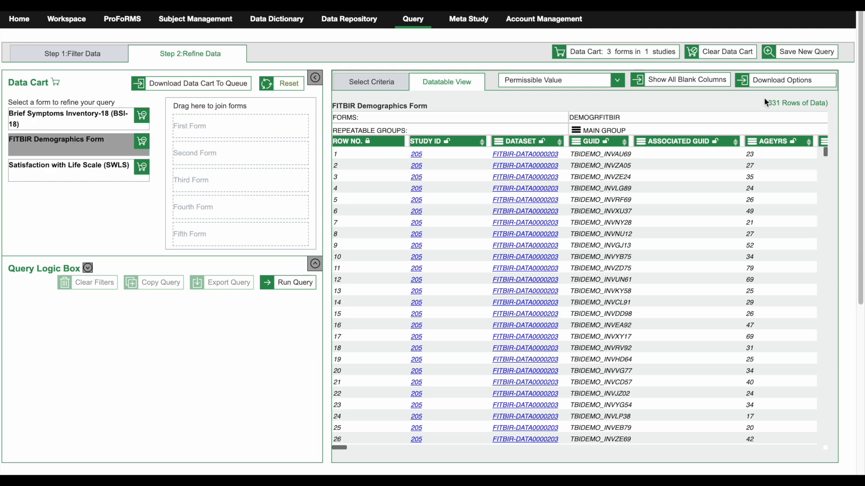
Send the FITBIR Demographics Form data to the download queue under the name "Our Query Tool Demo Video"
left_click(761, 82)
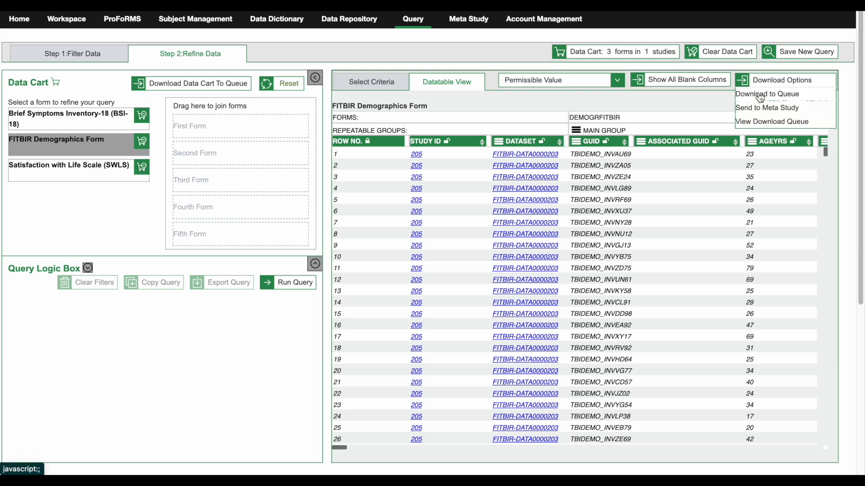
left_click(759, 95)
type("Our Query Tool Demo Video")
left_click(492, 258)
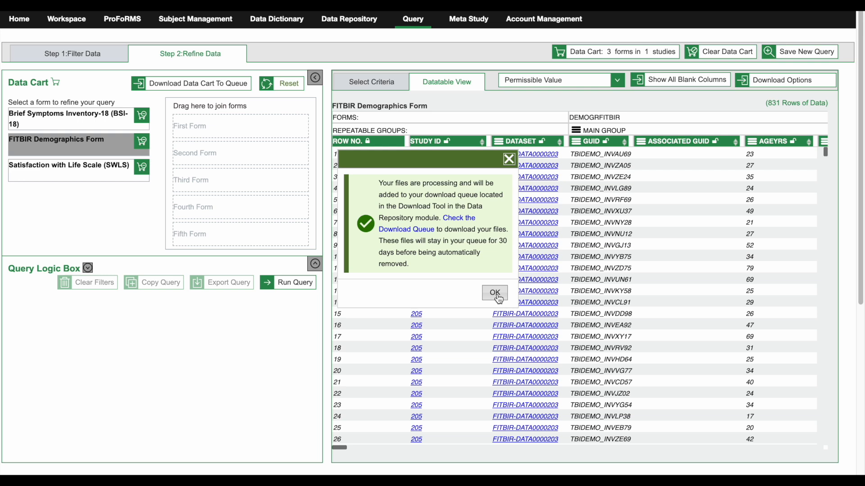
left_click(496, 294)
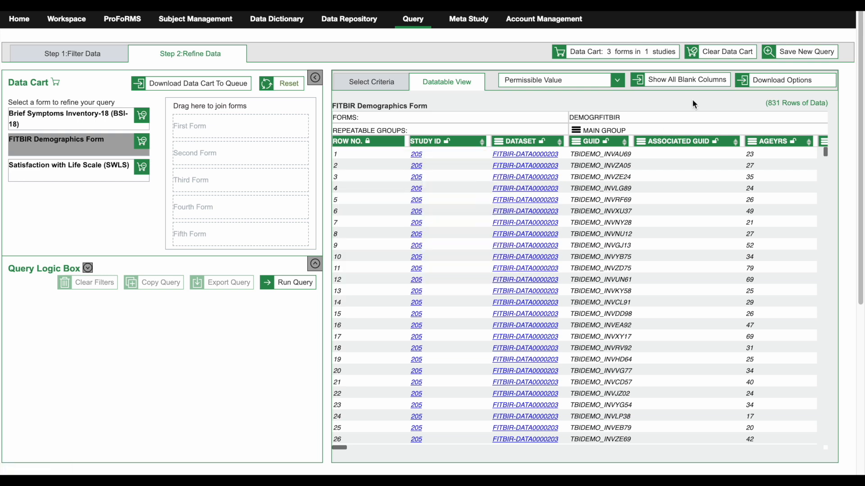
Reset the refined data and reload the FITBIR Demographics Form from the data cart
left_click(279, 88)
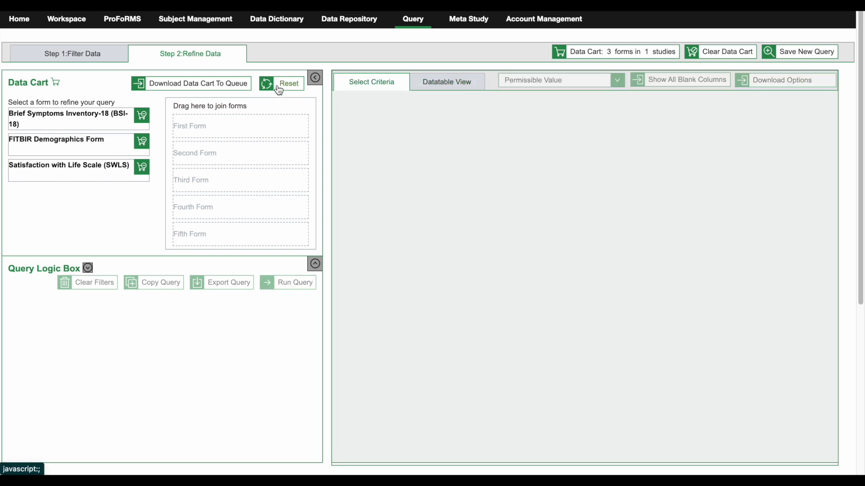
left_click(67, 141)
Add a filter on the Main Group's Age in years element with a range from 0 to 40
left_click_drag(341, 447, 353, 449)
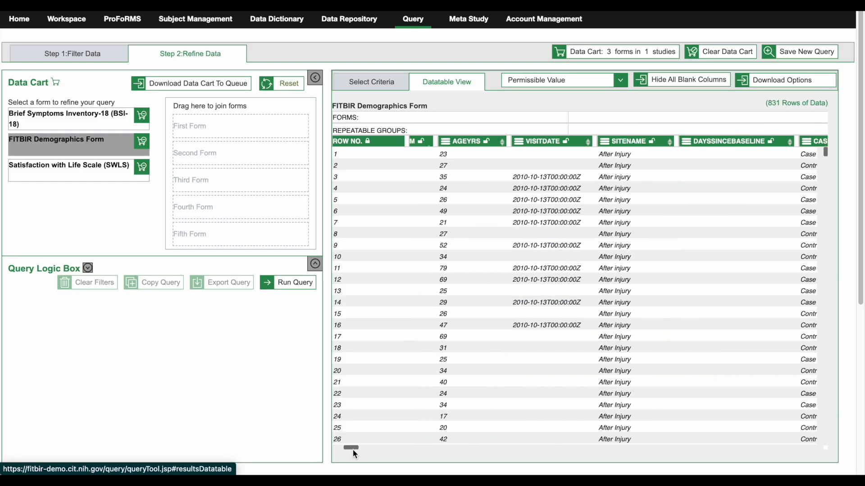
left_click(446, 143)
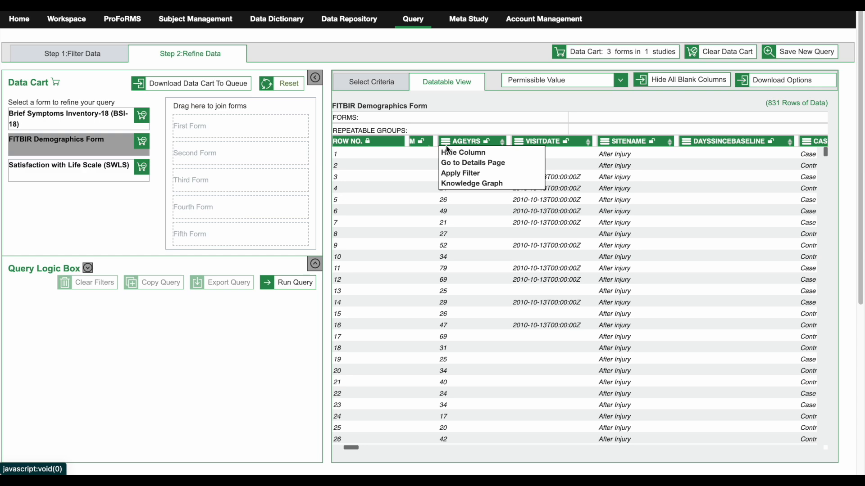
left_click(374, 84)
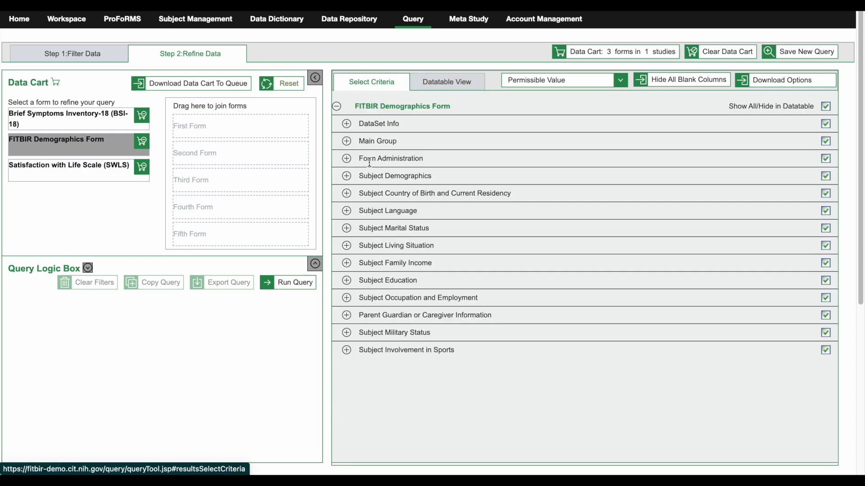
left_click(346, 141)
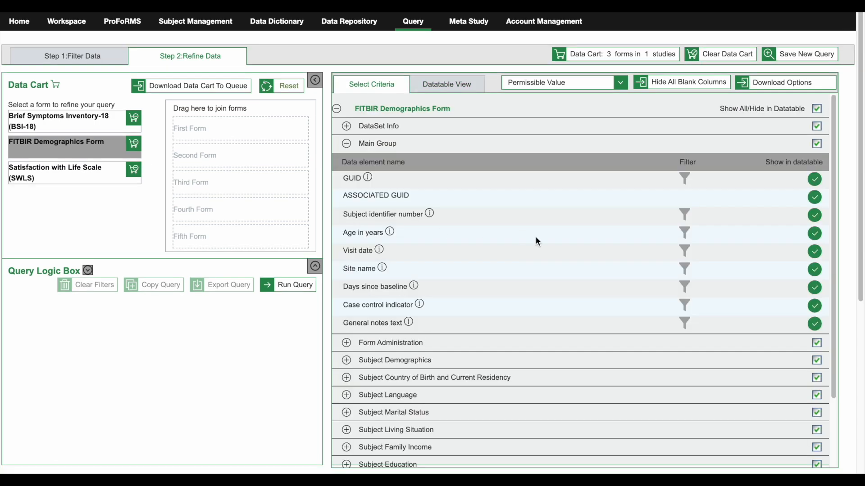
left_click(685, 234)
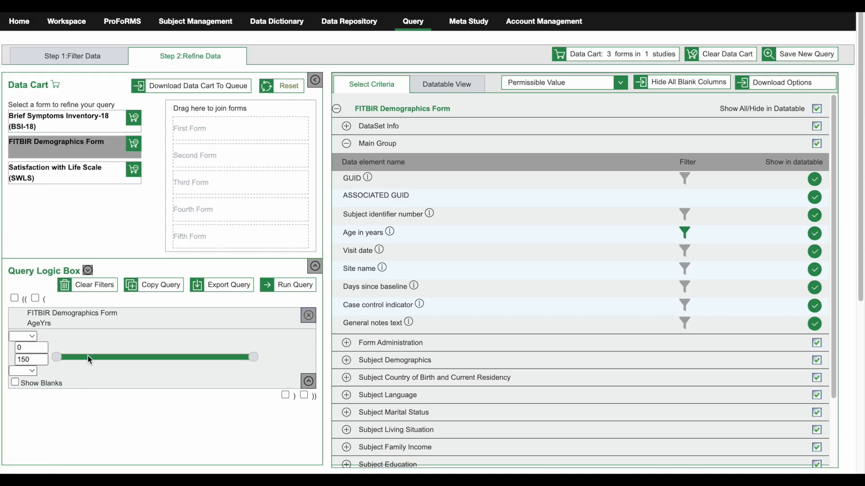
left_click_drag(253, 357, 109, 359)
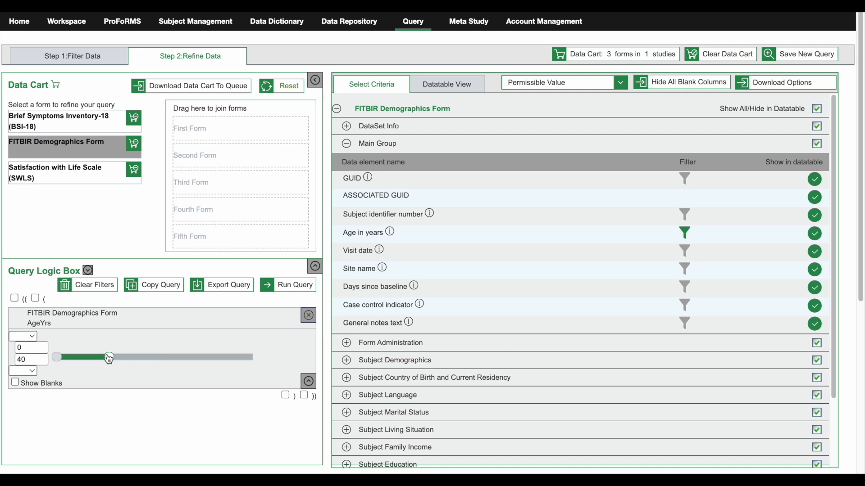
Run the age-filtered query with the datatable in view
left_click(449, 85)
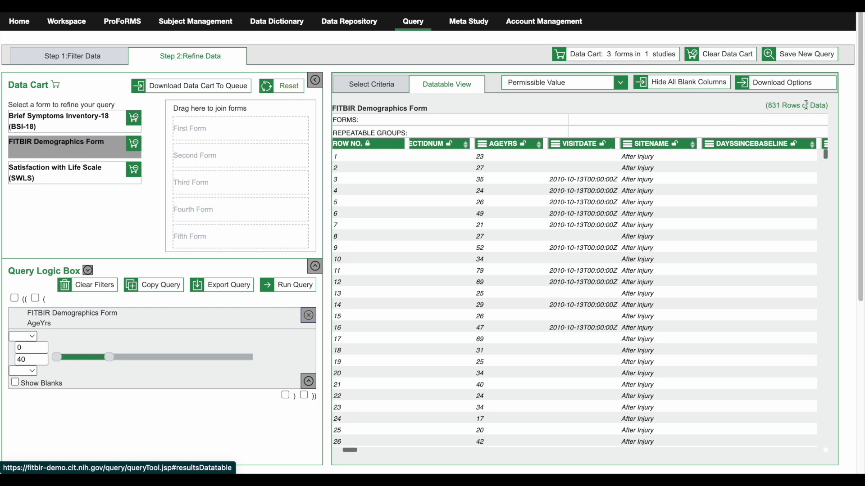
left_click(310, 288)
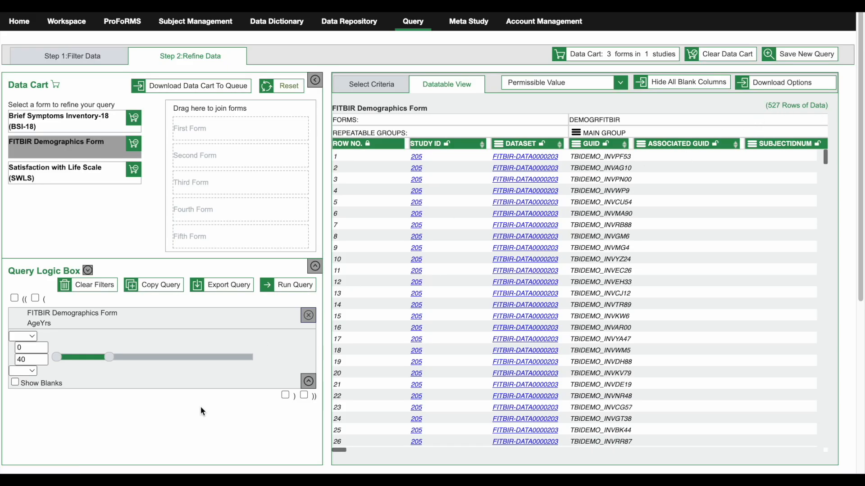
scroll(190, 416, "down", 1)
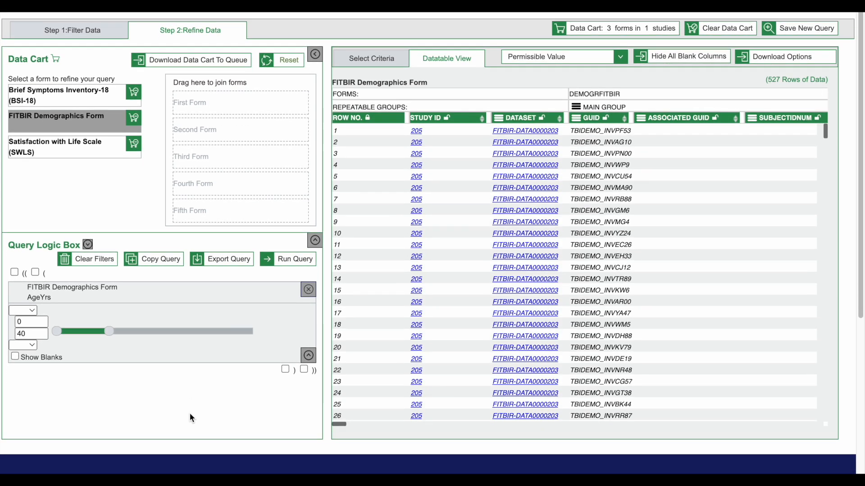
scroll(190, 412, "up", 1)
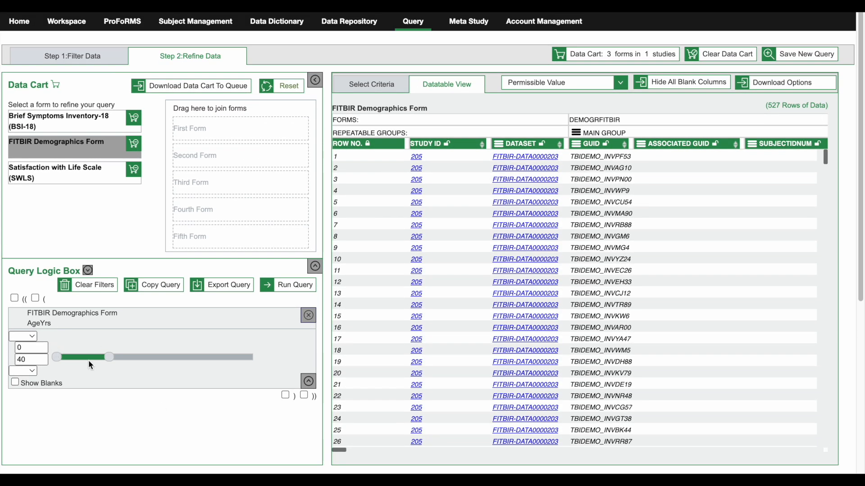
Raise the age filter's minimum to 18, negate the range with NOT, and rerun the query
left_click_drag(58, 360, 81, 361)
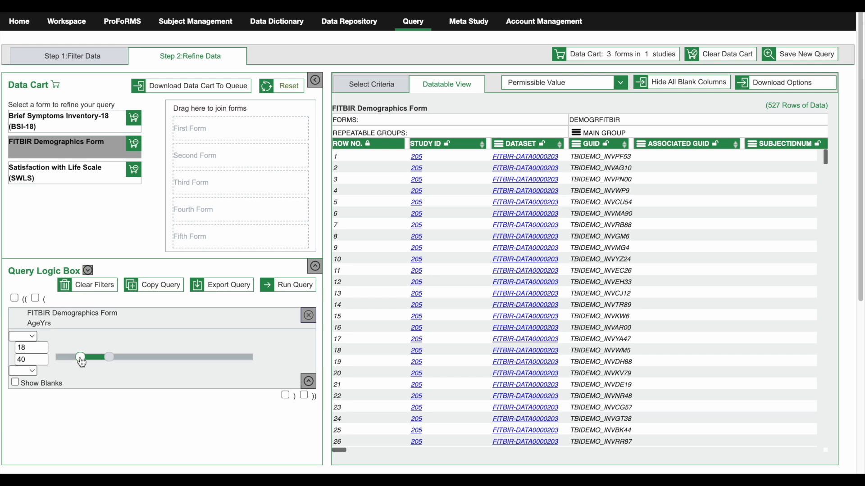
left_click(33, 337)
left_click(27, 351)
left_click(236, 374)
left_click(303, 291)
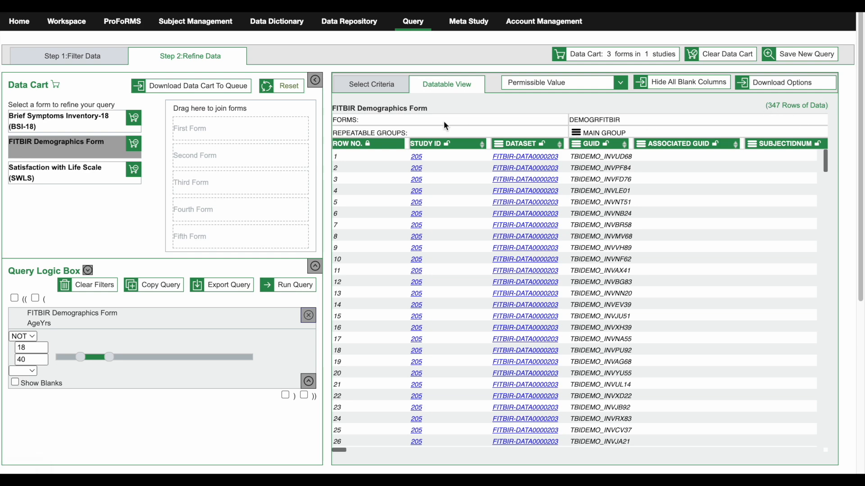
Add a Marital or partner status filter set to Divorced alongside the age filter and run the query with the datatable in view
left_click(370, 87)
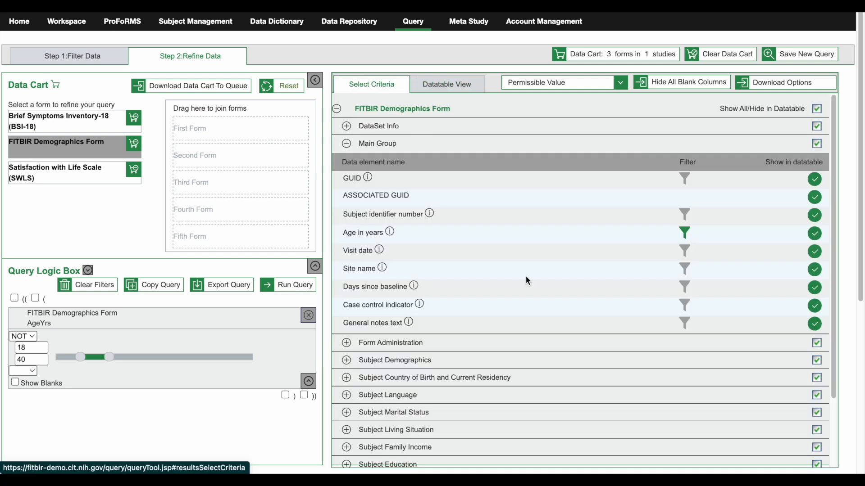
scroll(541, 242, "down", 2)
left_click(346, 330)
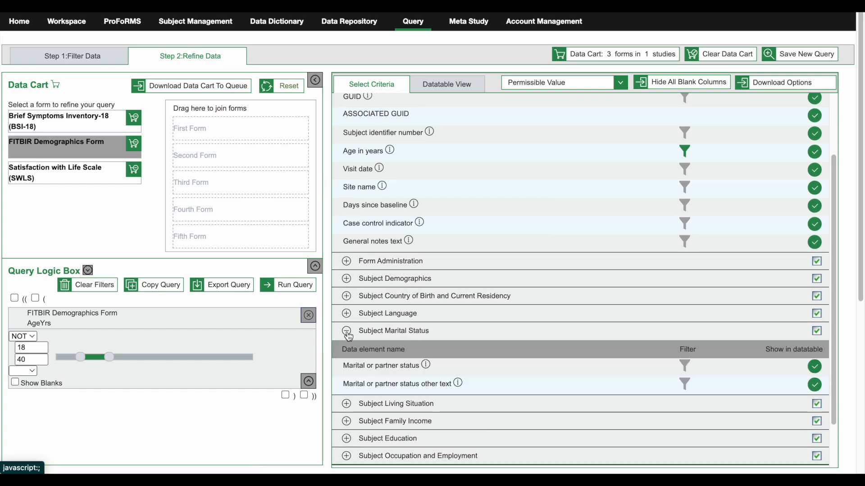
scroll(630, 315, "down", 1)
left_click(687, 312)
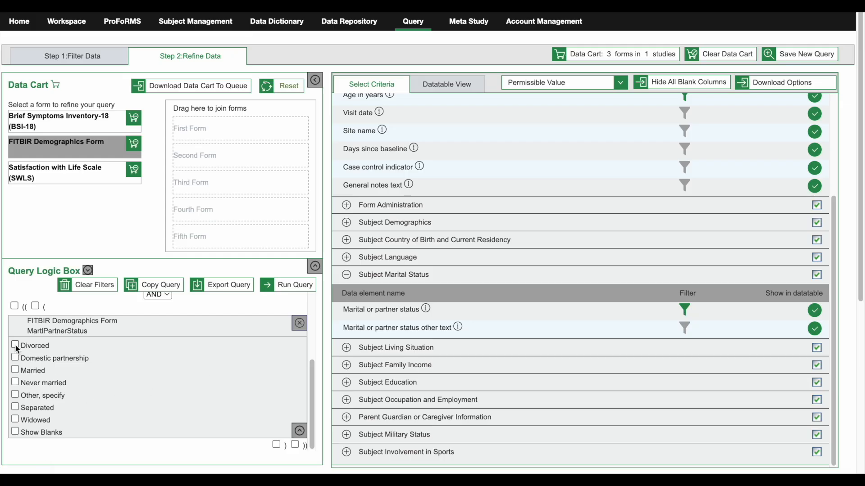
left_click(447, 85)
left_click(306, 289)
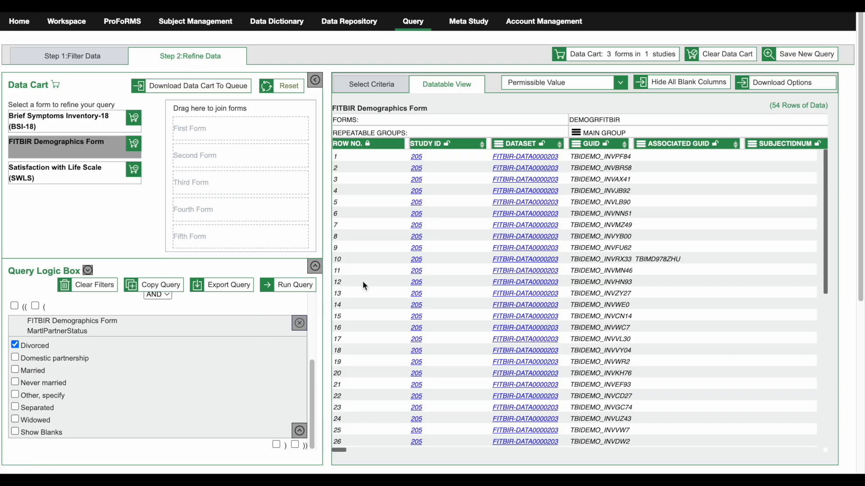
Add a Gender Type filter from Subject Demographics set to Male and rerun the query
left_click(371, 85)
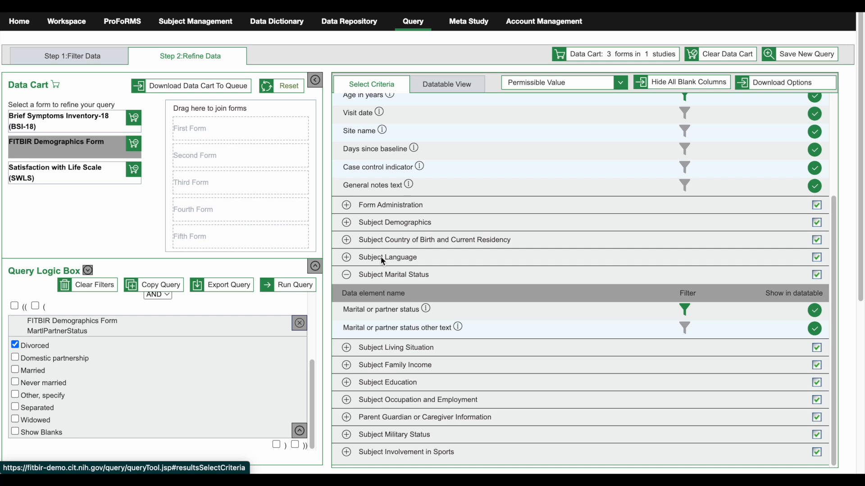
left_click(346, 223)
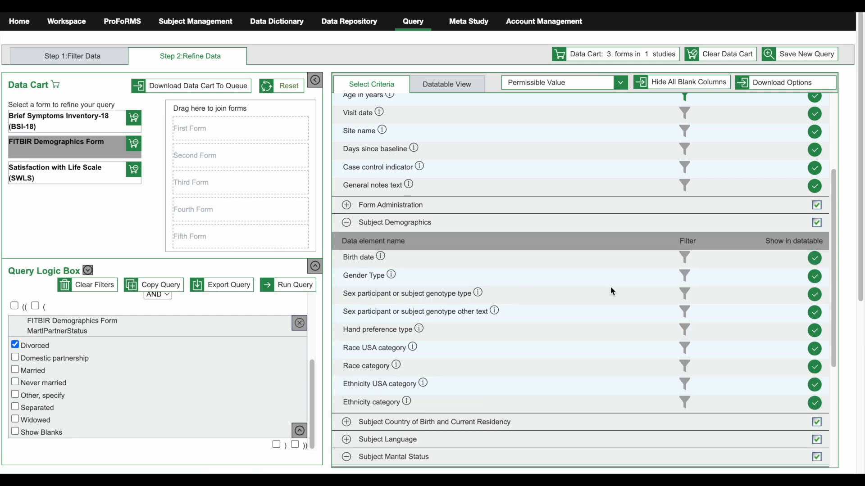
left_click(683, 275)
scroll(176, 384, "down", 1)
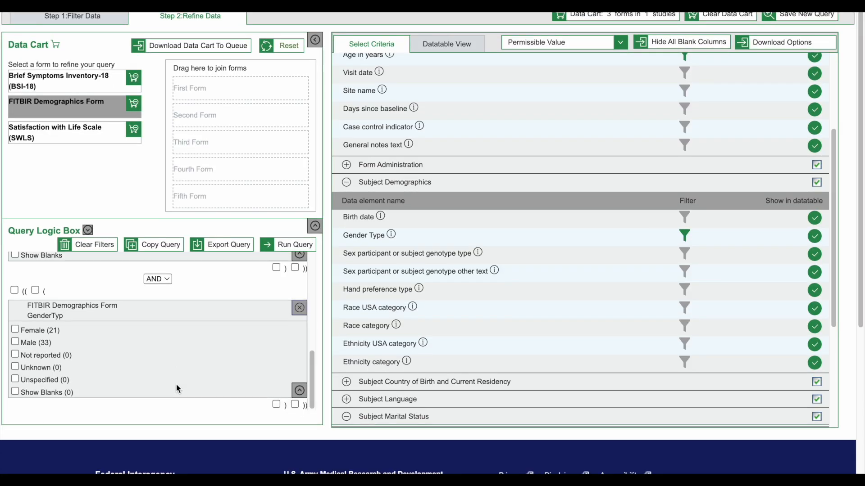
scroll(176, 384, "up", 1)
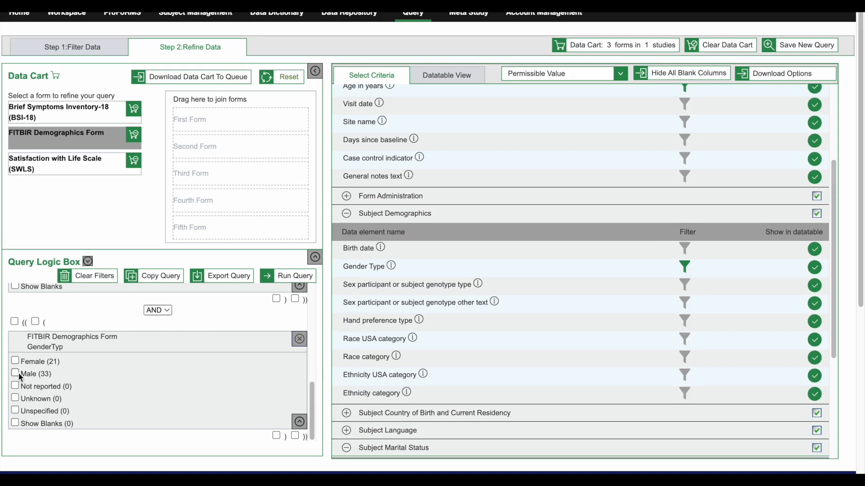
left_click(279, 276)
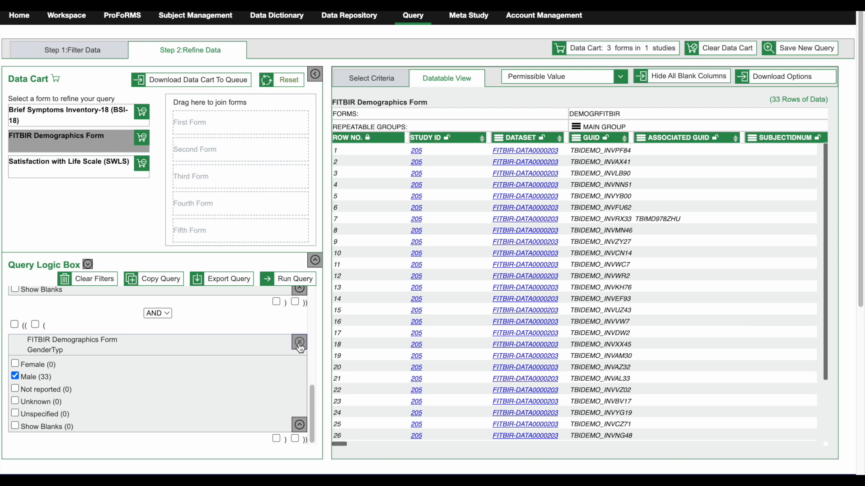
Remove the gender filter, combine the age and marital status filters with OR, and rerun the query
left_click(300, 343)
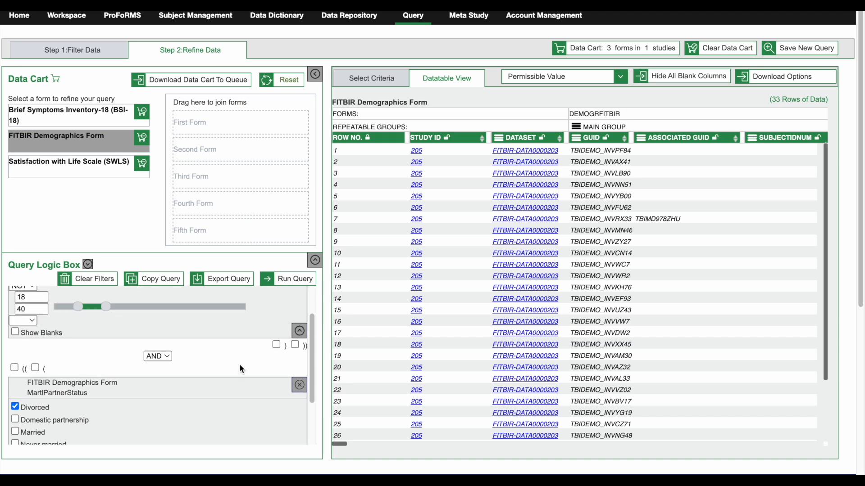
left_click(160, 401)
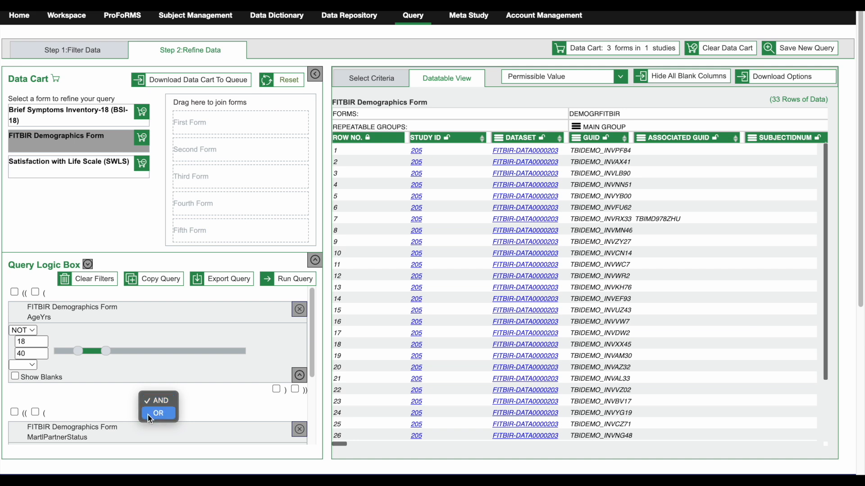
left_click(302, 280)
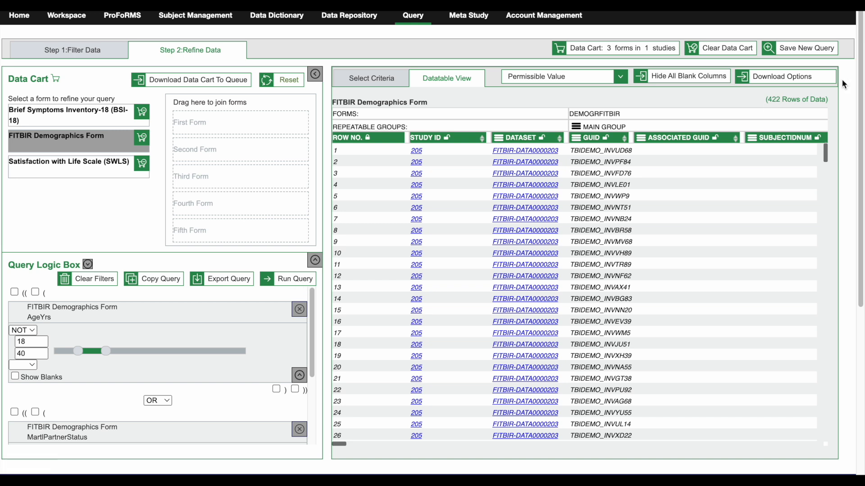
Send the filtered data to the download queue as a CSV named "Outside age of 18-40 OR Divorced"
mouse_move(804, 81)
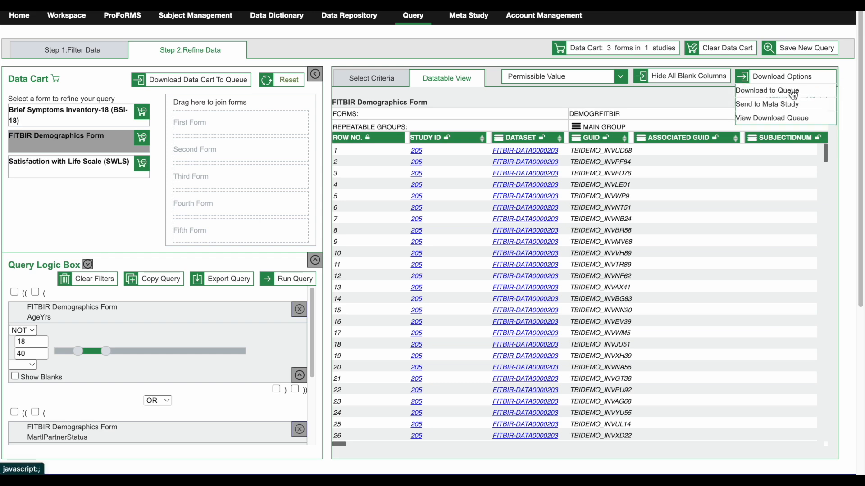
left_click(791, 95)
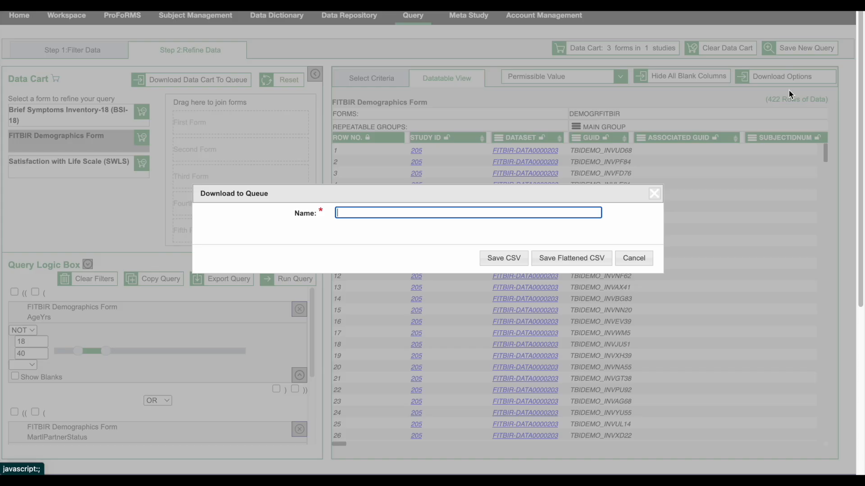
type("Outside age of 18-40 AND Divorced")
key("BackSpace")
key("BackSpace")
key("BackSpace")
key("BackSpace")
key("BackSpace")
key("BackSpace")
key("BackSpace")
key("BackSpace")
key("BackSpace")
key("BackSpace")
key("BackSpace")
key("BackSpace")
type("OR Divorced")
left_click(514, 261)
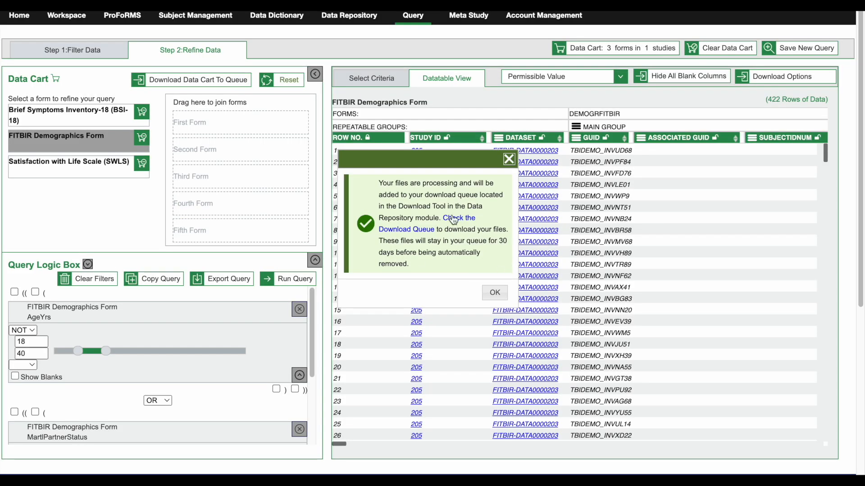
left_click(495, 293)
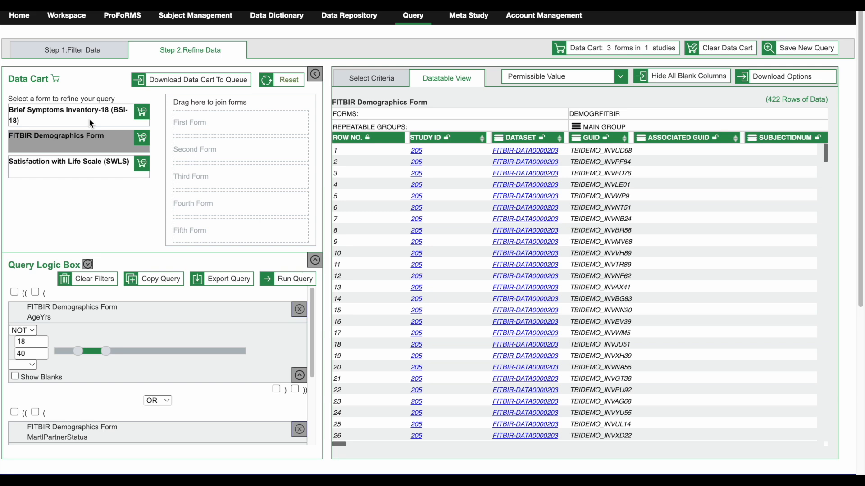
Join the BSI-18, FITBIR Demographics and SWLS forms in that order and run the joined query with the datatable in view
left_click_drag(87, 118, 236, 126)
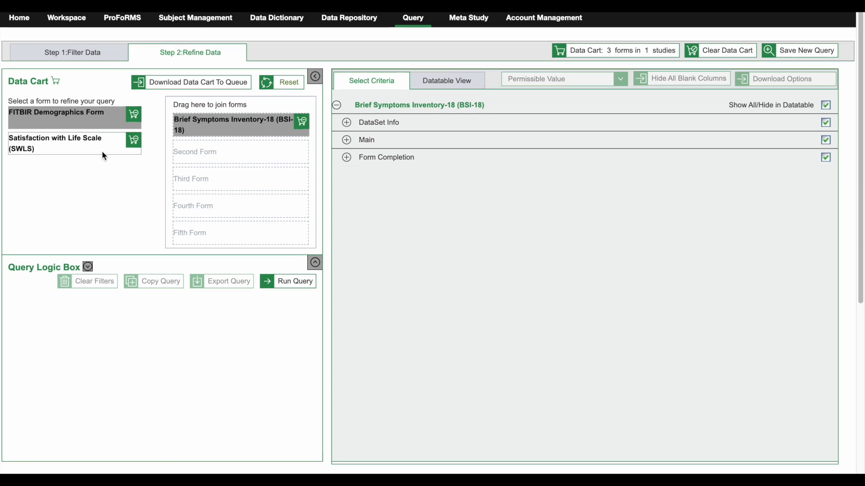
left_click_drag(80, 120, 260, 163)
left_click_drag(76, 128, 255, 189)
left_click(426, 76)
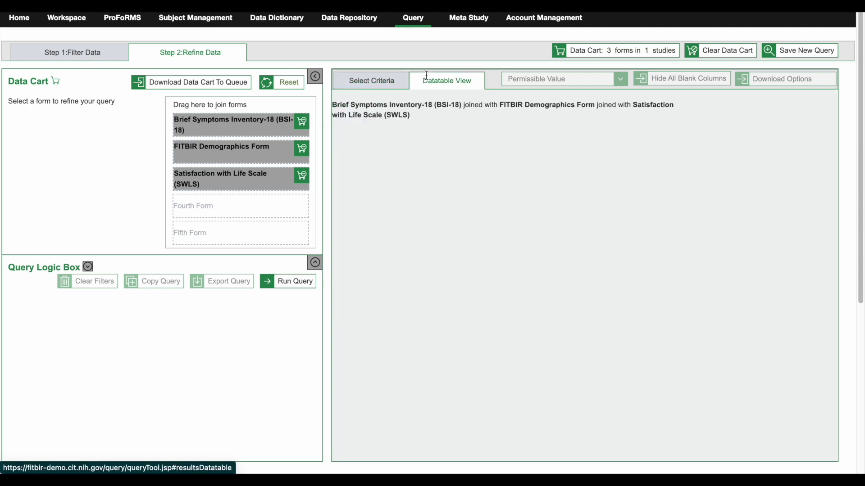
left_click(297, 281)
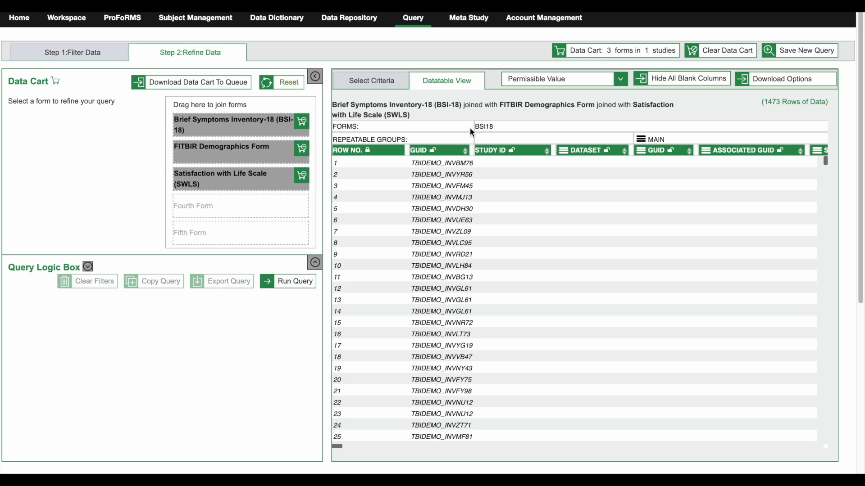
mouse_move(335, 446)
left_mouse_down()
mouse_move(464, 449)
mouse_move(336, 449)
left_mouse_up()
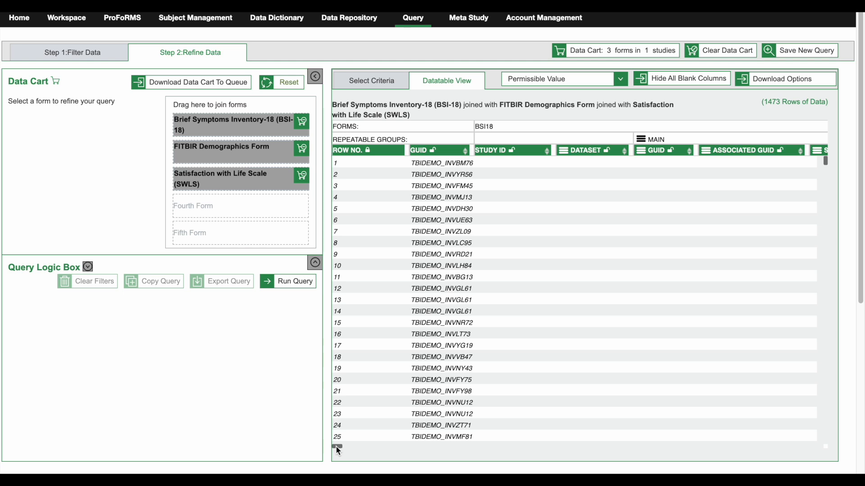
Collapse the Satisfaction with Life Scale criteria and hide the BSI-18 form's Main group from the datatable
left_click(370, 81)
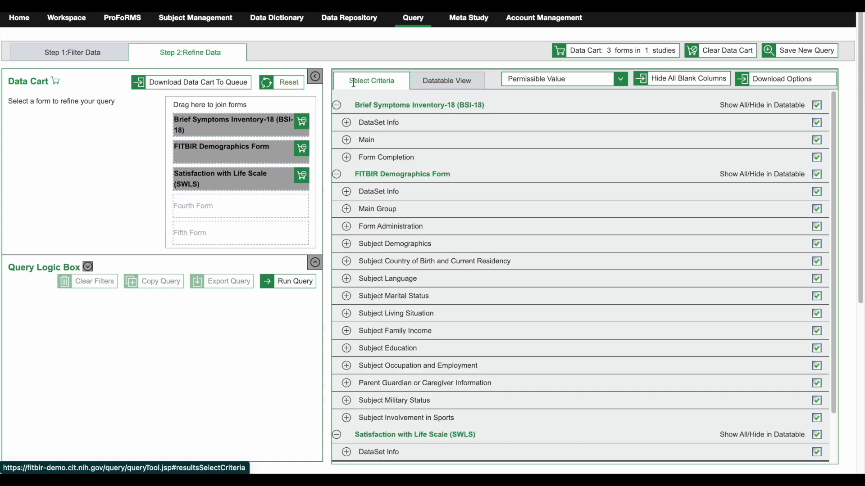
left_click(336, 174)
left_click(336, 191)
left_click(336, 175)
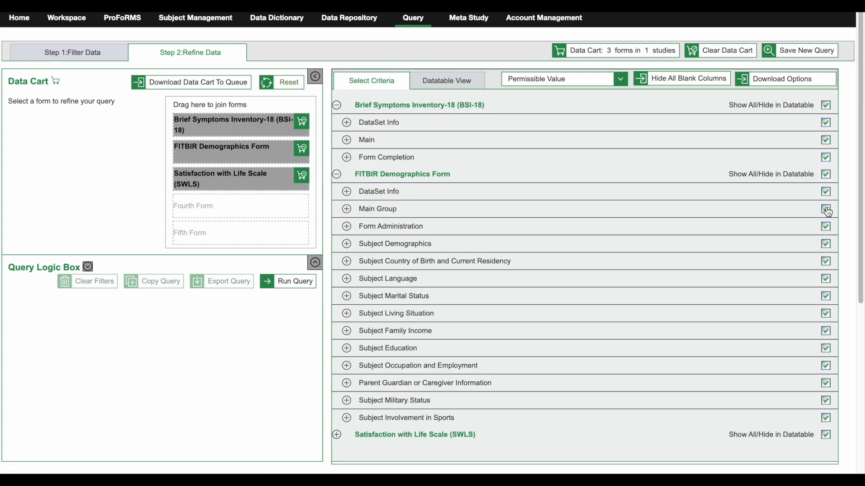
left_click(824, 140)
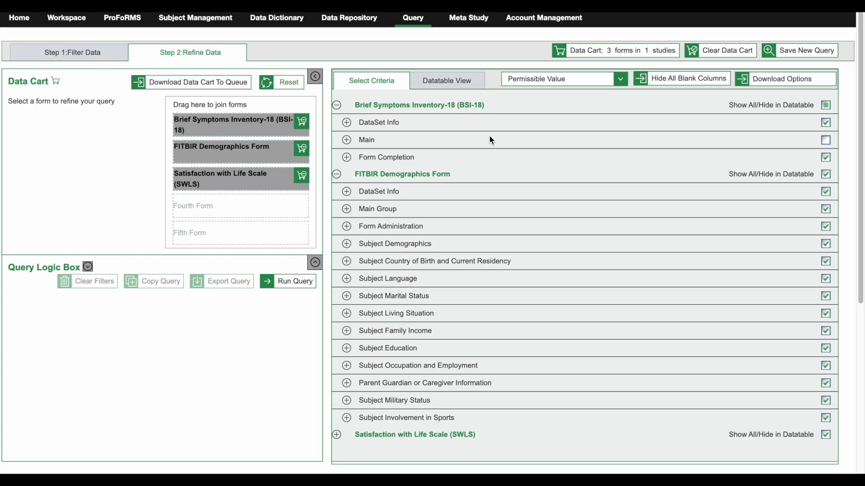
Filter the Demographics Form's Age in years with a minimum of 25 and run the joined query with the datatable in view
left_click(346, 209)
left_click(684, 298)
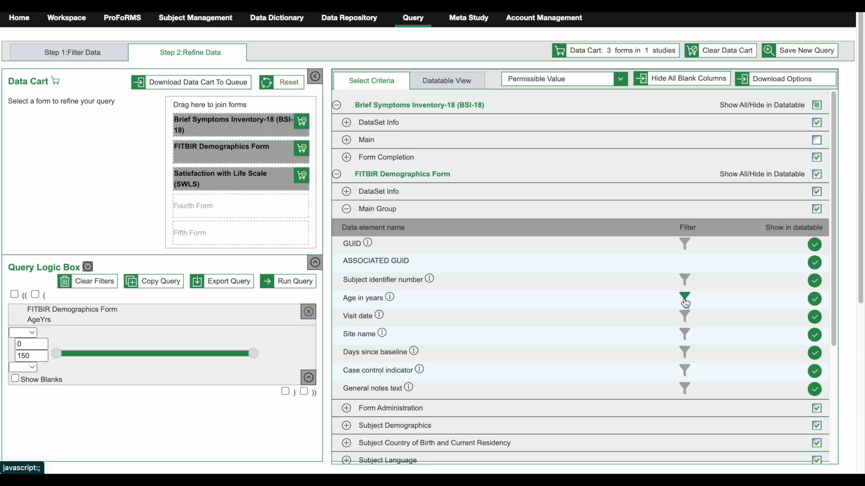
left_click_drag(57, 353, 90, 353)
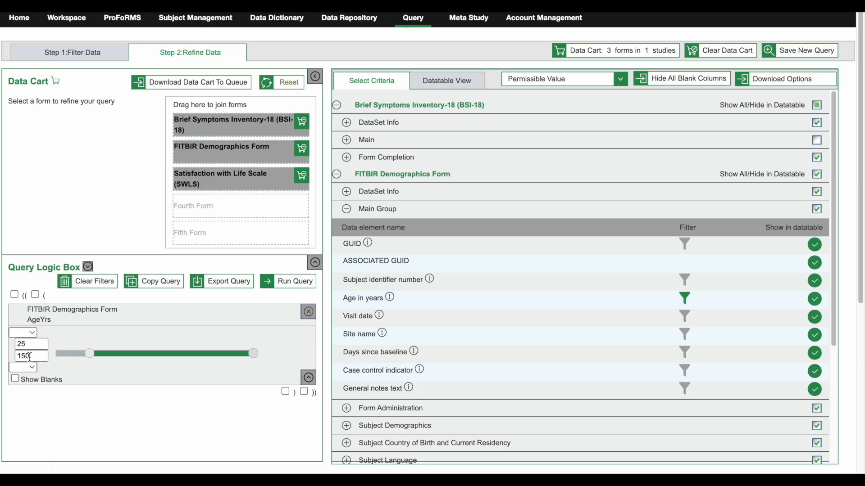
left_click(285, 281)
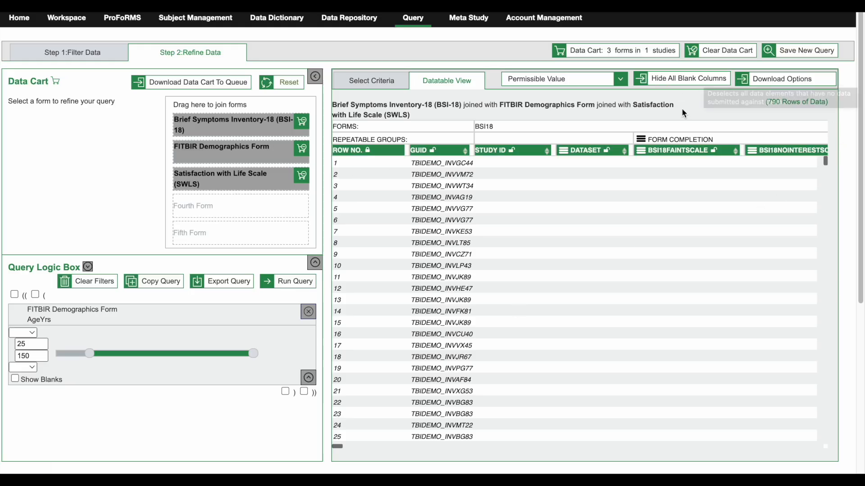
Hide all blank columns and send the joined data to the download queue as a CSV named "Joining of Data Test"
left_click(691, 80)
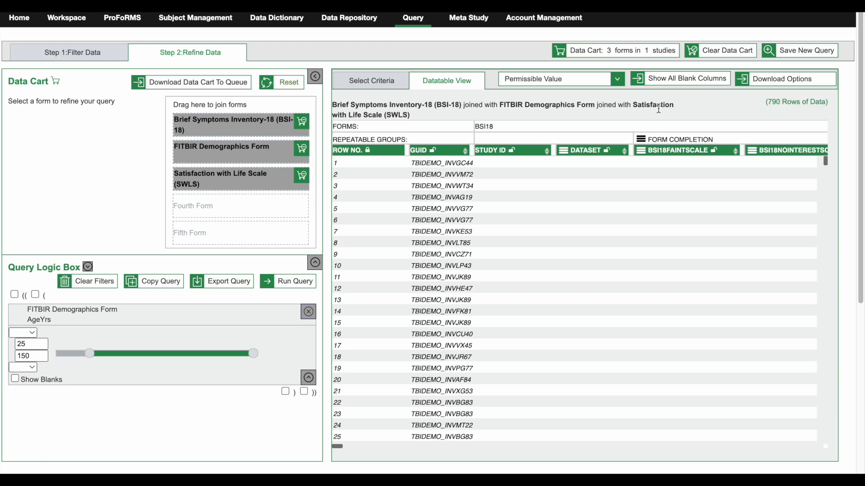
left_click(744, 84)
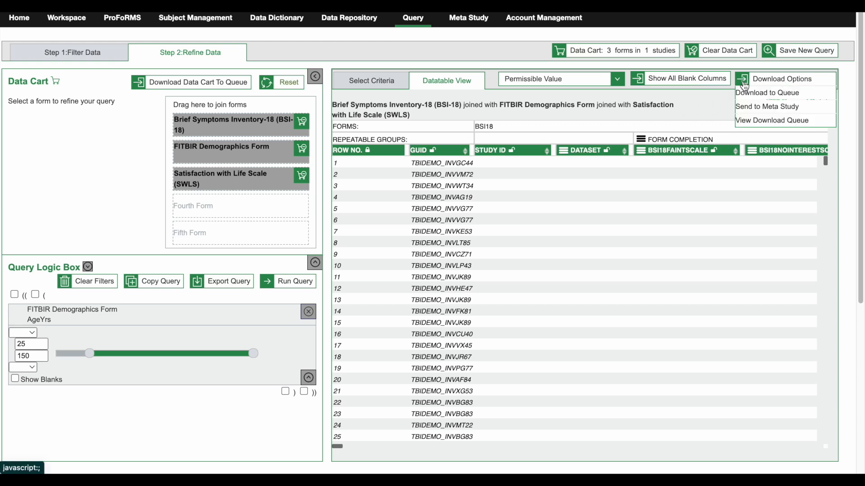
left_click(788, 95)
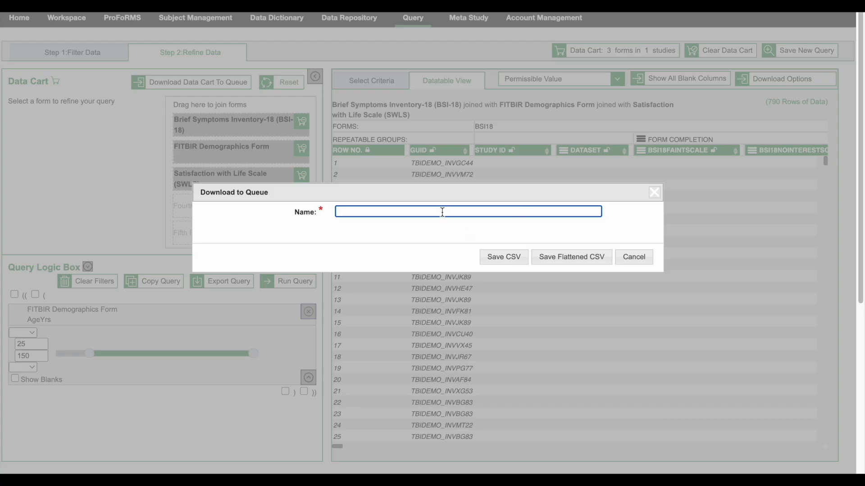
type("Joining of Data Test")
left_click(519, 262)
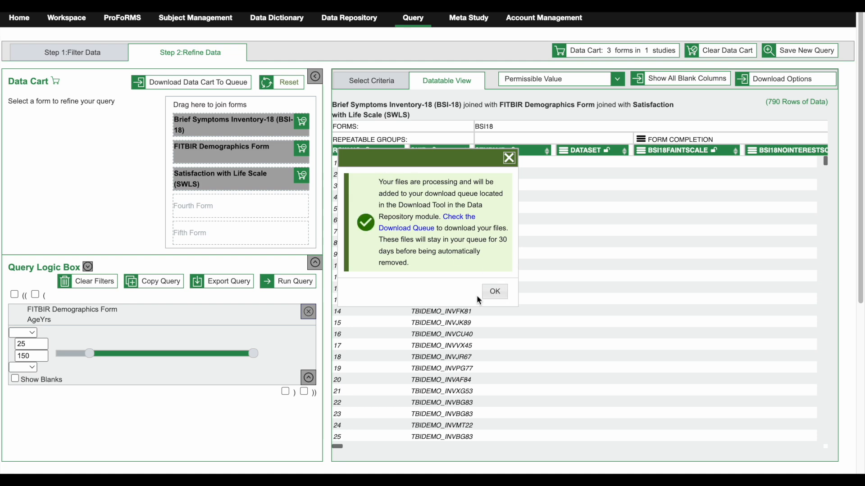
left_click(495, 292)
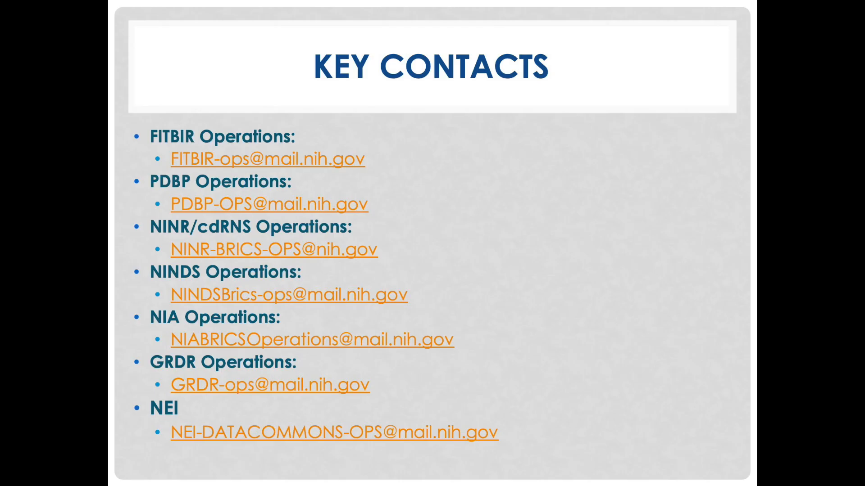